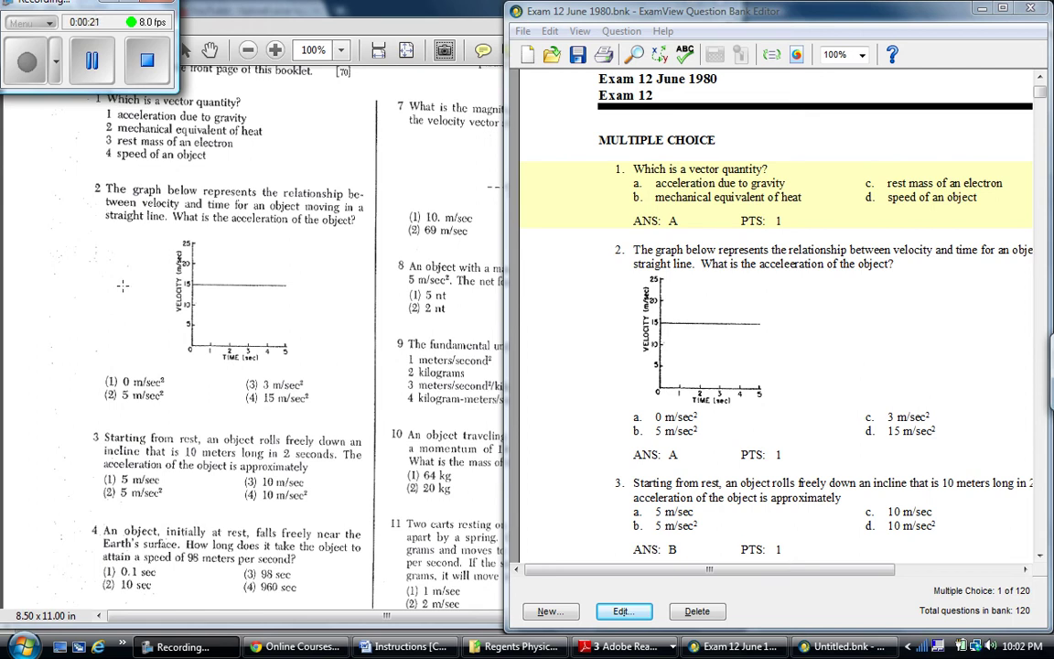
Step: Select question 2, the velocity-time graph question, in the Exam 12 June 1980 bank
click(802, 322)
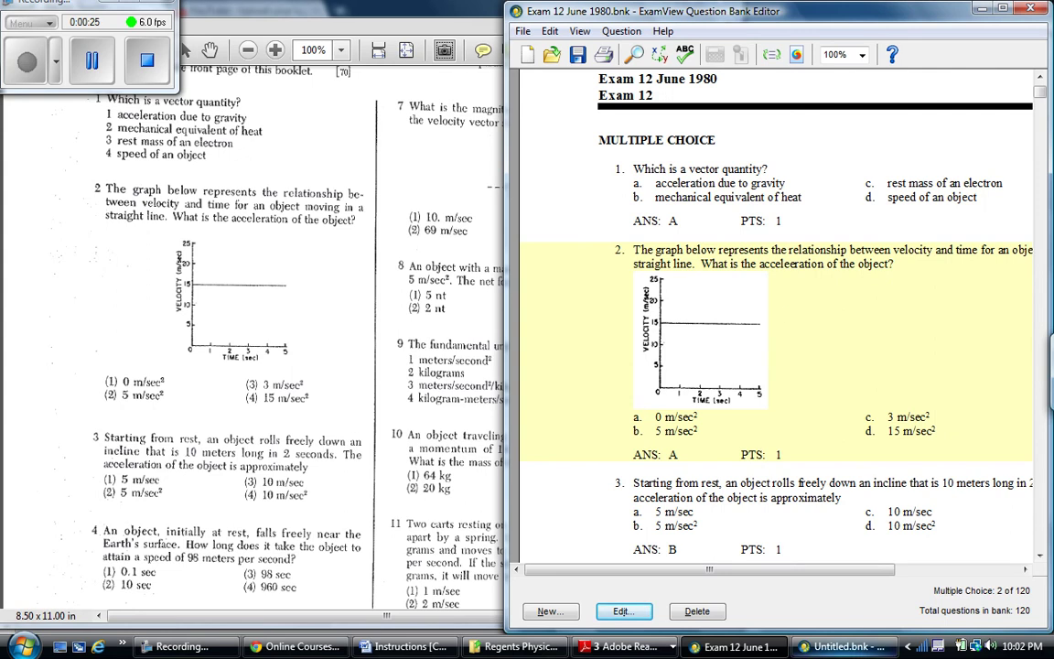
Step: In the untitled bank's multiple-choice question, mark choice c as the correct answer
click(838, 646)
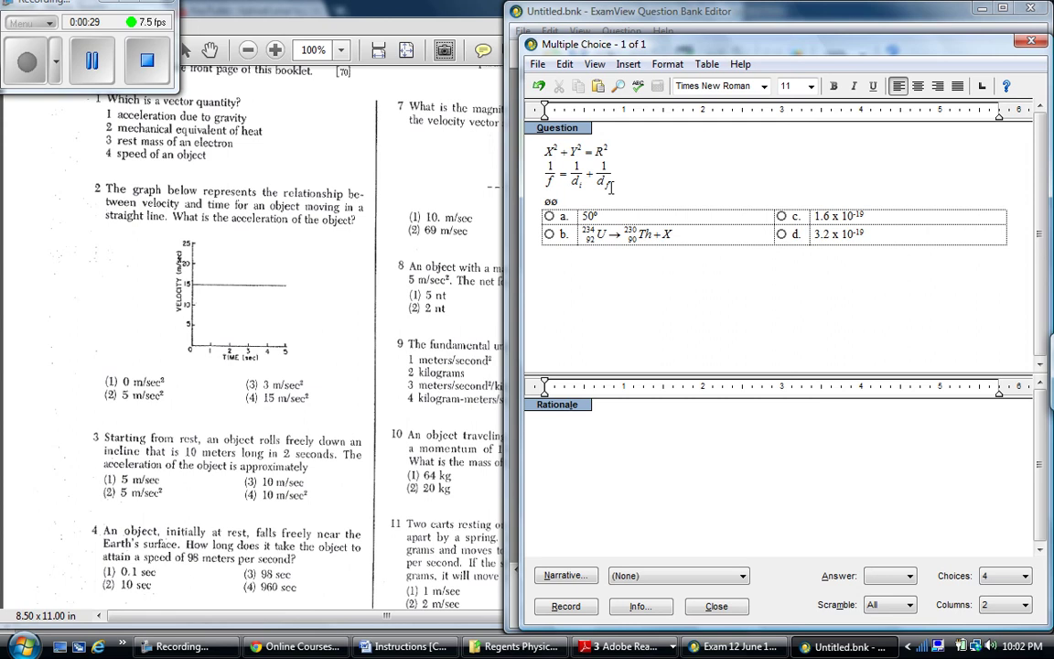
drag(550, 161, 562, 180)
click(575, 200)
click(781, 216)
Step: Add a blank line after the end of the question stem
click(575, 151)
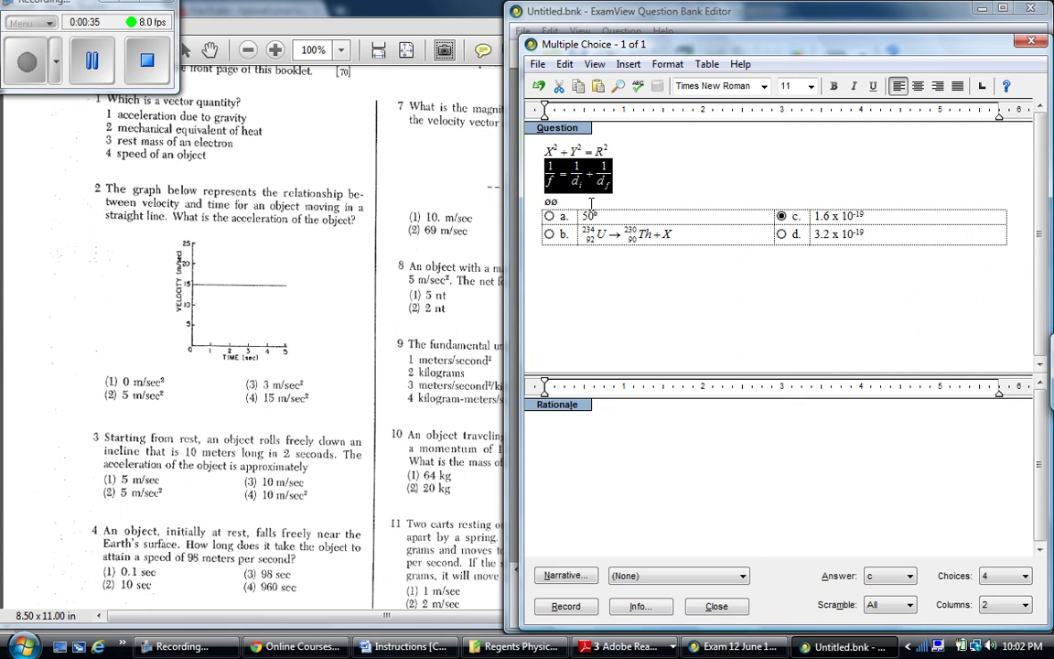
click(592, 204)
key(Return)
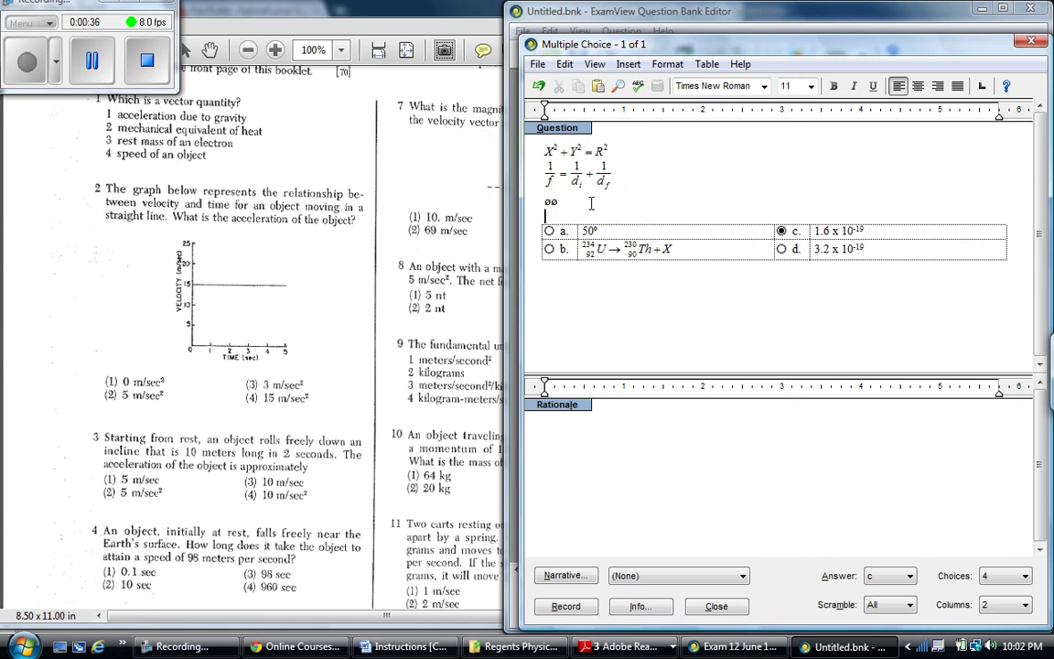
Step: Go to the exam PDF in Adobe Reader and capture question 2's velocity-time graph as a snapshot
click(435, 37)
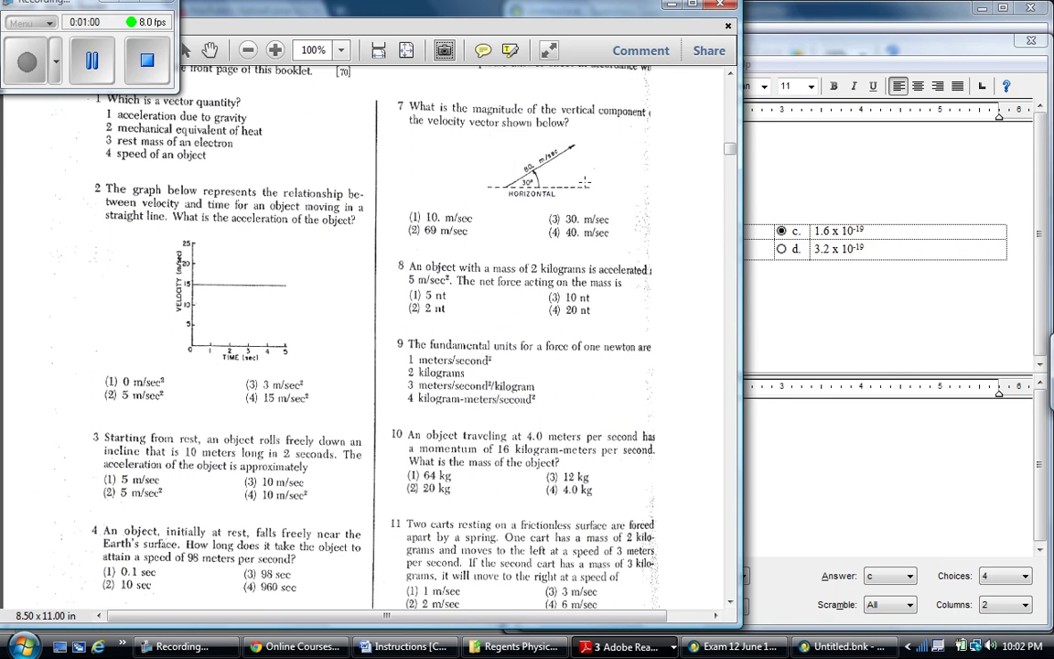
click(831, 183)
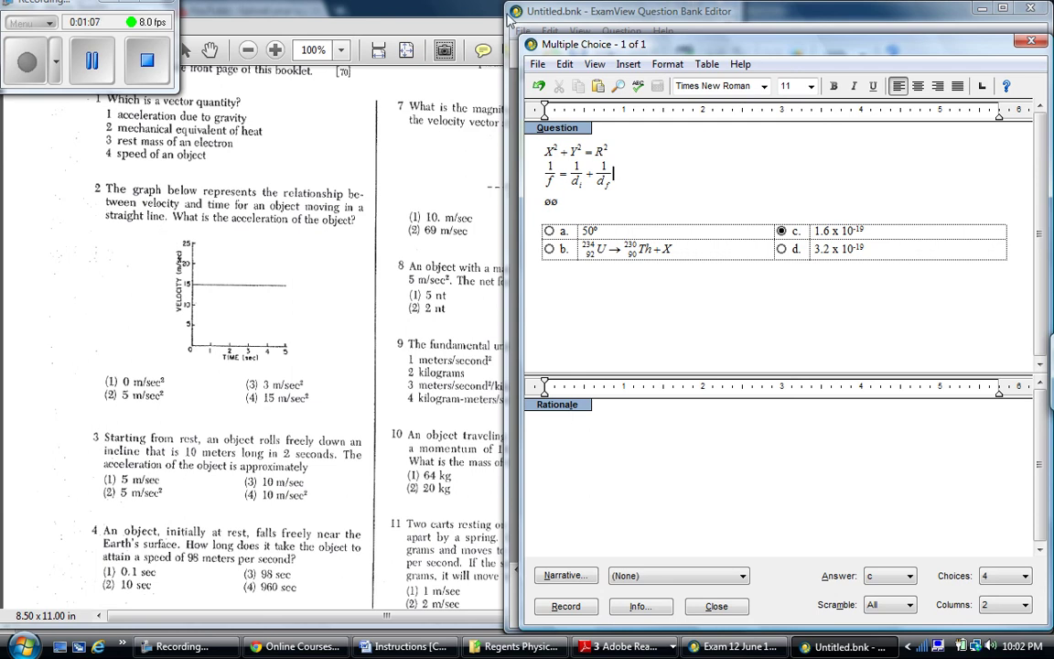
click(444, 49)
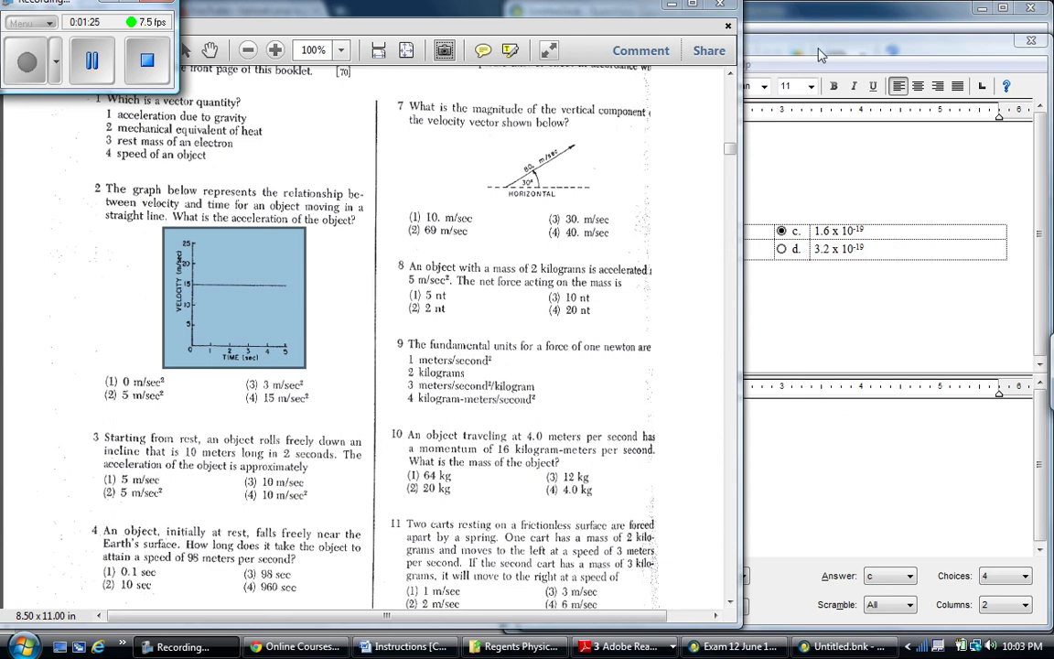
Step: Paste the copied velocity-time graph on a new line below the stem
click(741, 50)
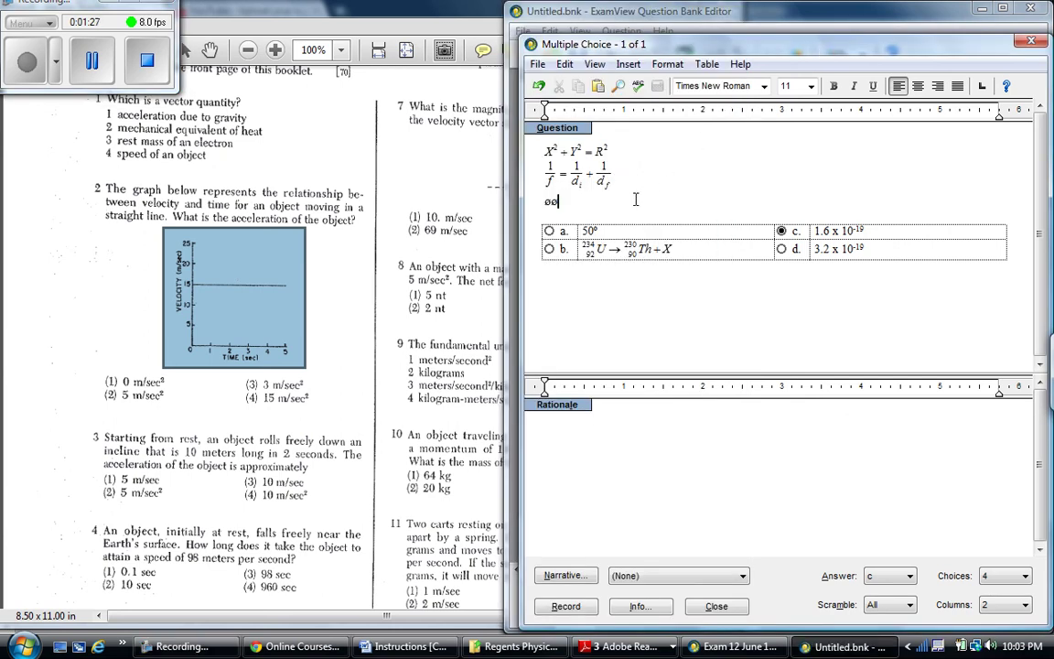
key(Return)
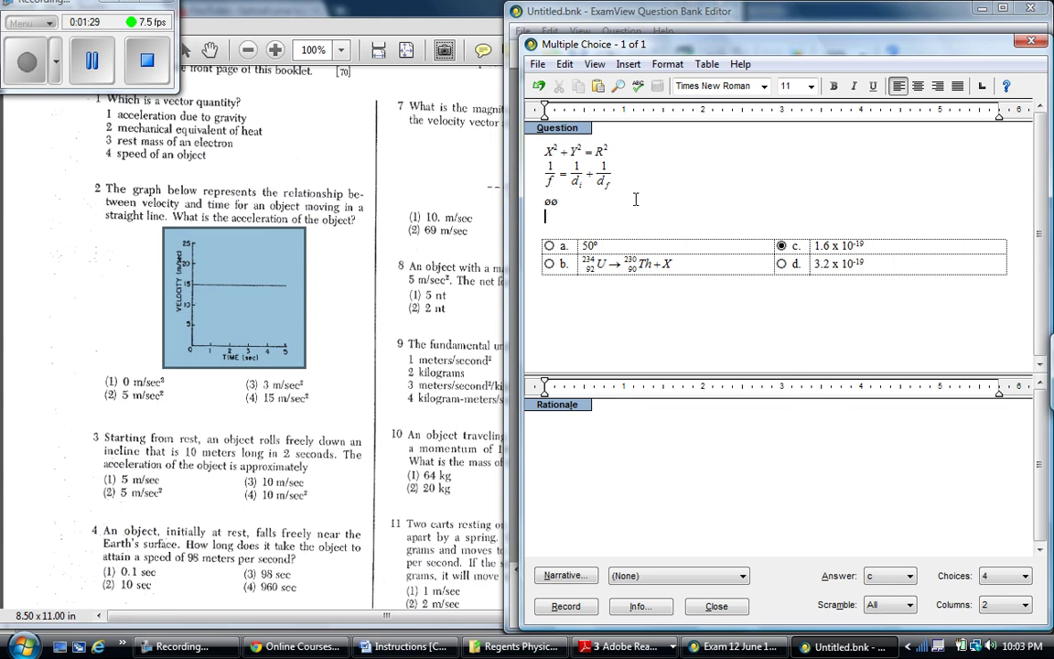
key(ctrl+v)
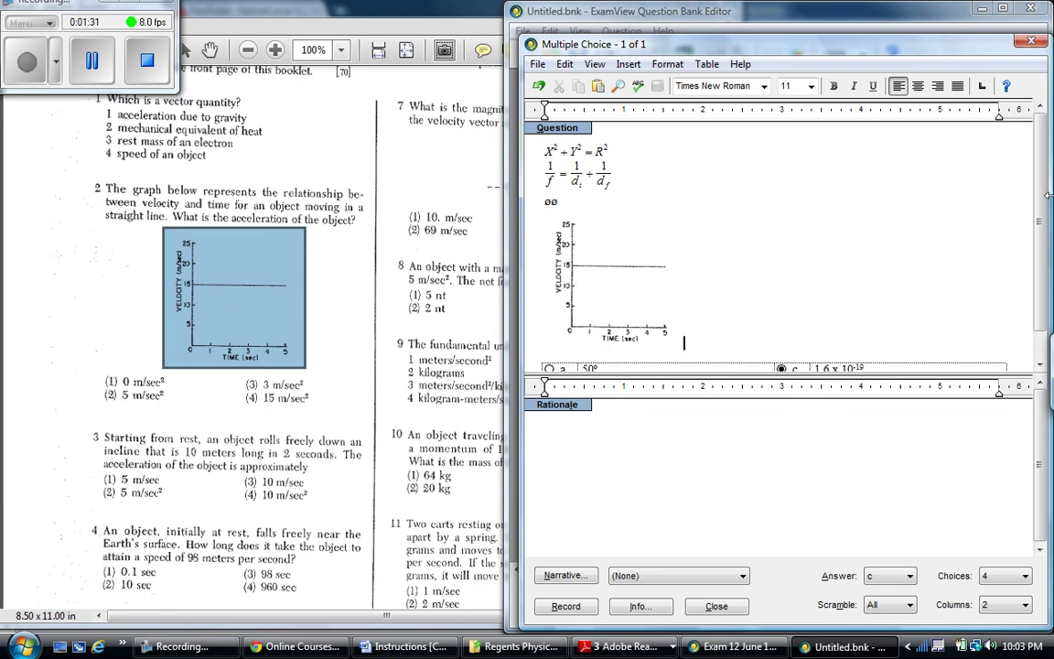
Step: Record the question with answer C, then return to the exam PDF
scroll(683, 314, down, 1)
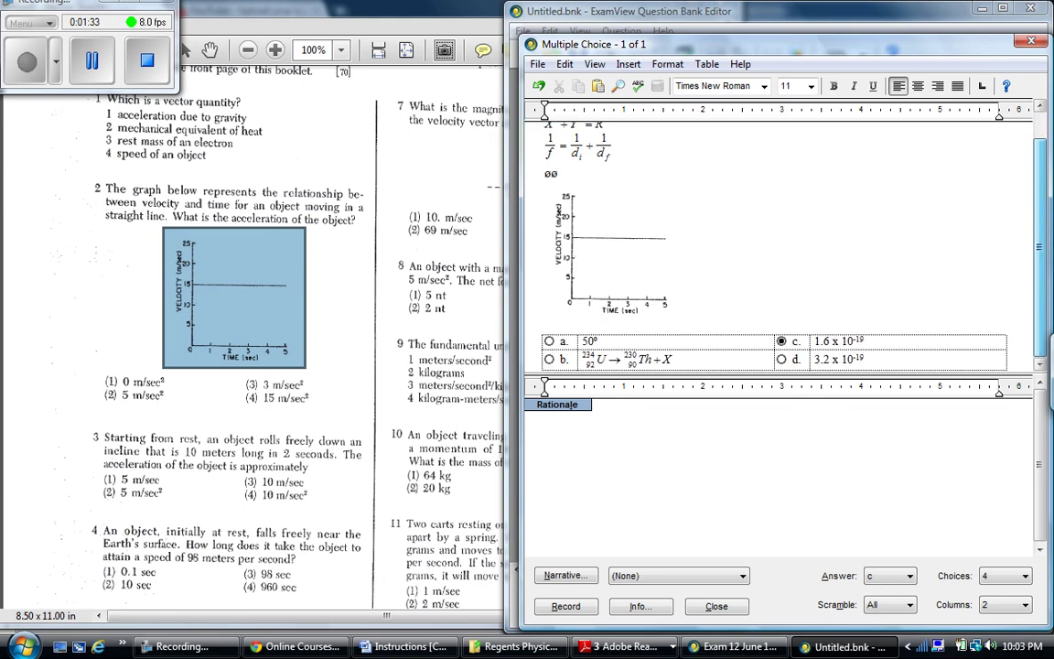
click(573, 611)
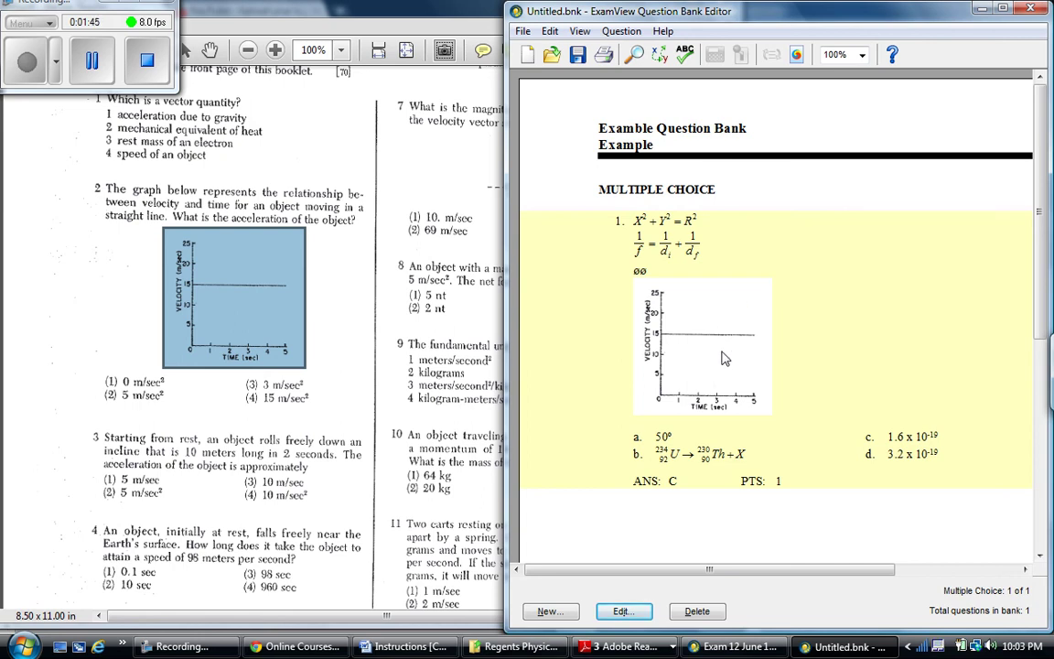
click(140, 241)
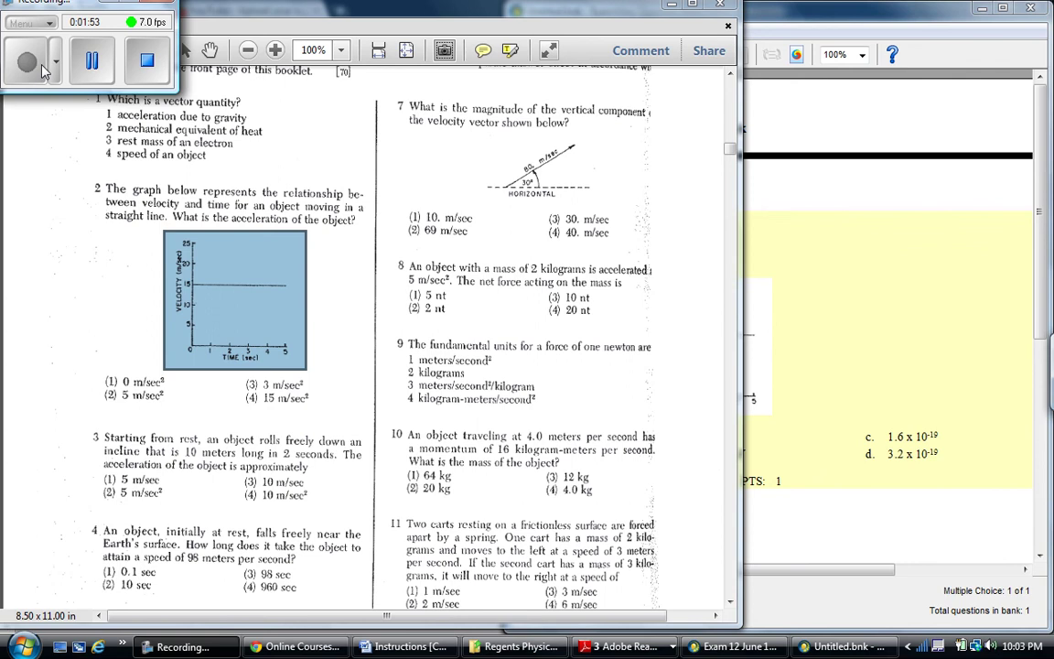
Step: Launch Paint and paste the copied velocity-time graph onto the canvas
click(24, 647)
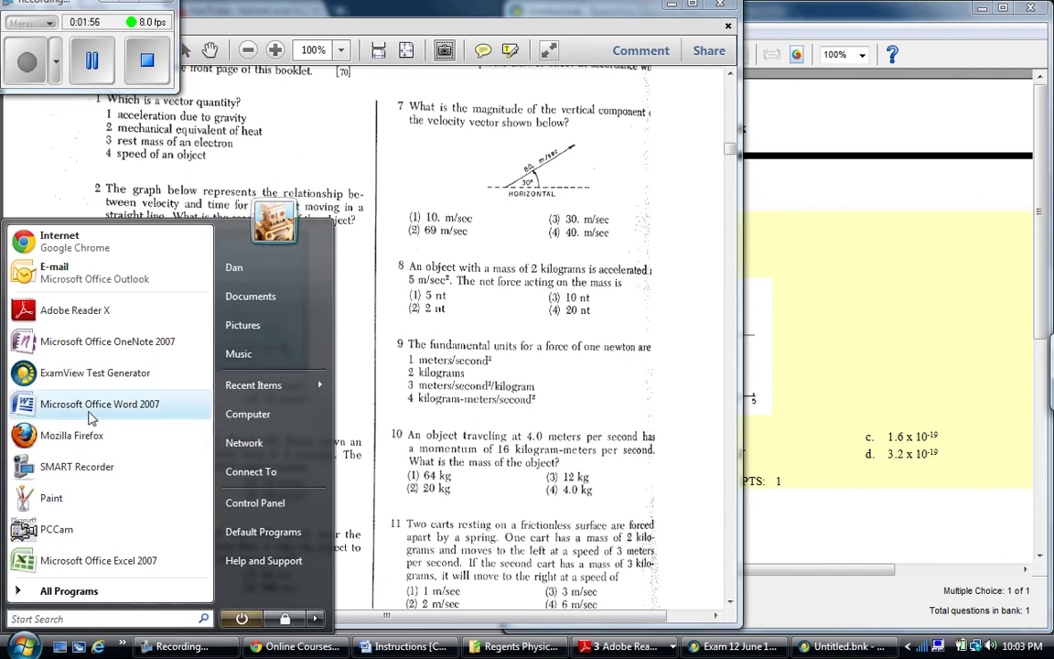
click(74, 499)
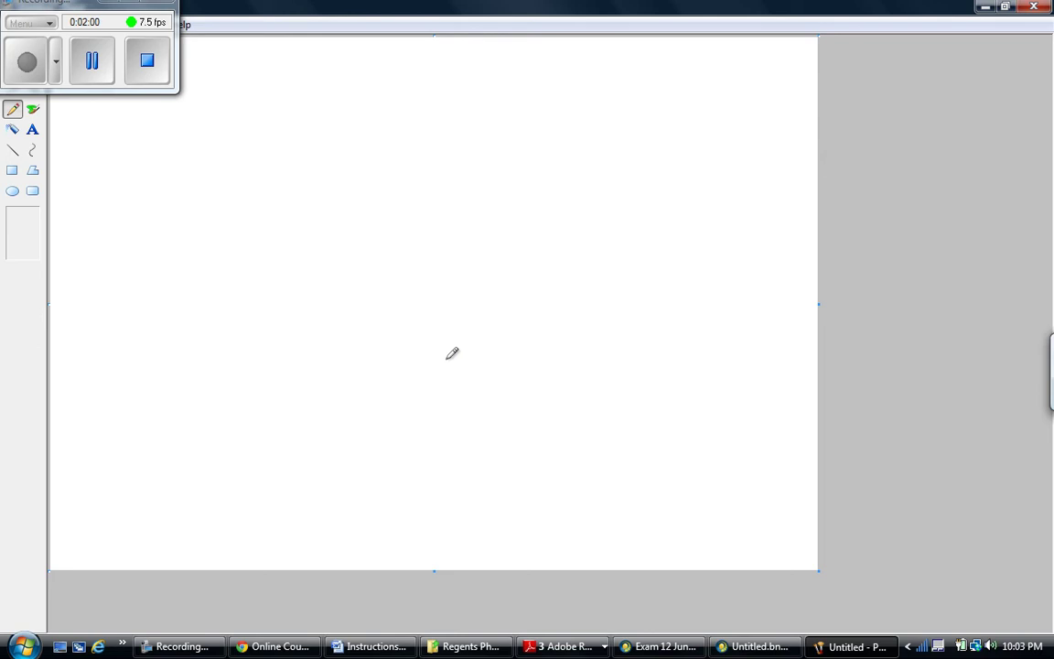
key(ctrl+v)
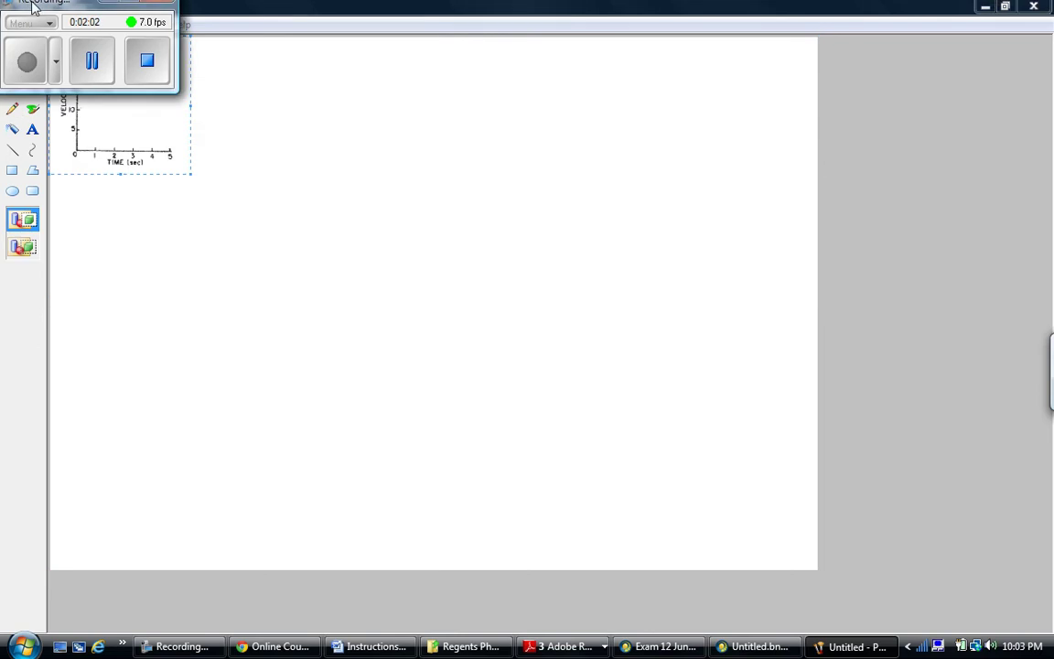
mouse_move(34, 7)
mouse_down()
mouse_move(557, 89)
mouse_move(794, 160)
mouse_move(910, 220)
mouse_up()
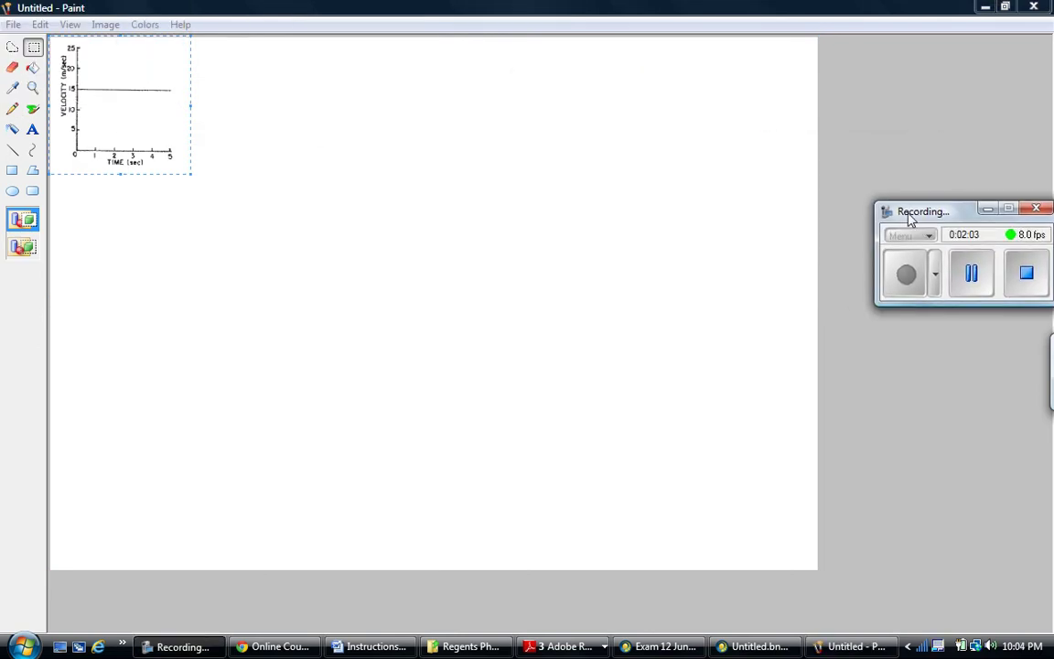
click(815, 435)
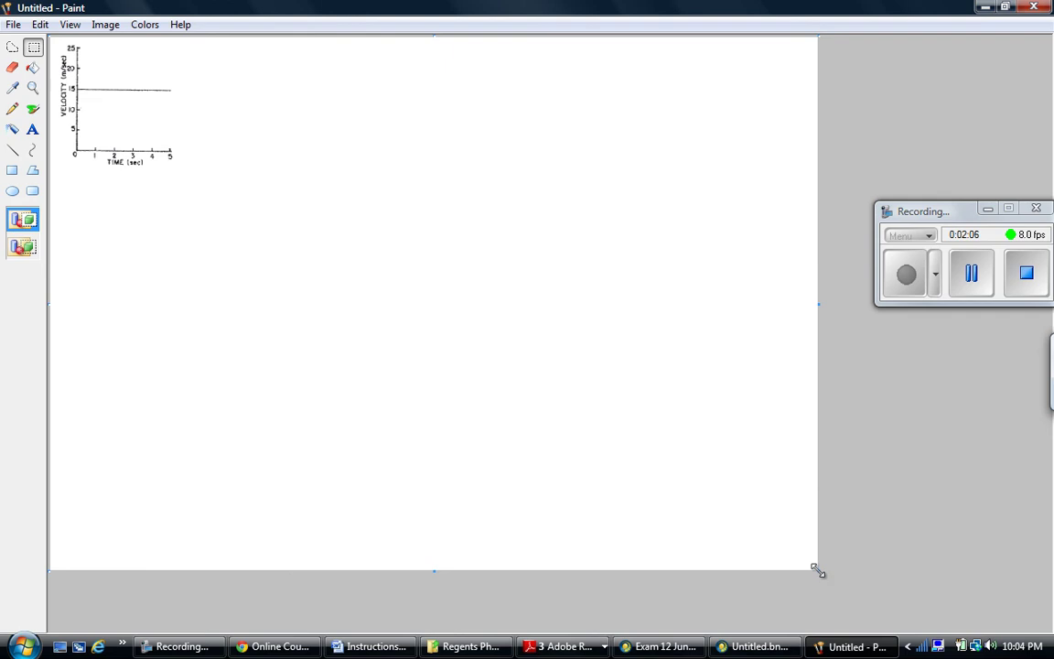
Step: Shrink the canvas to a small size and erase the graph from it
drag(819, 569, 192, 180)
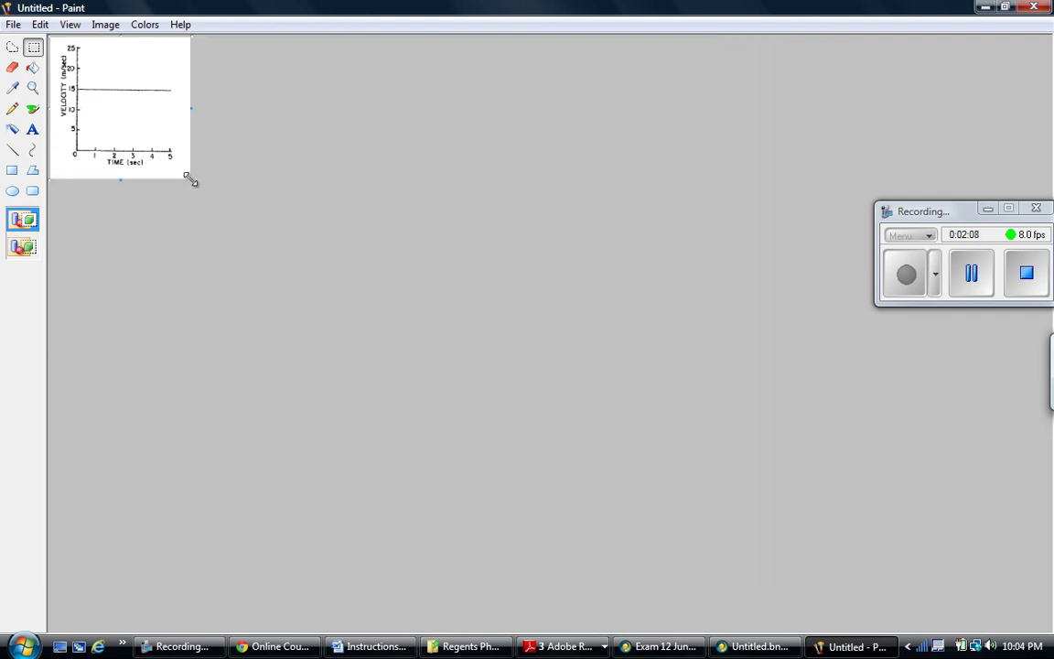
key(ctrl+a)
key(ctrl+x)
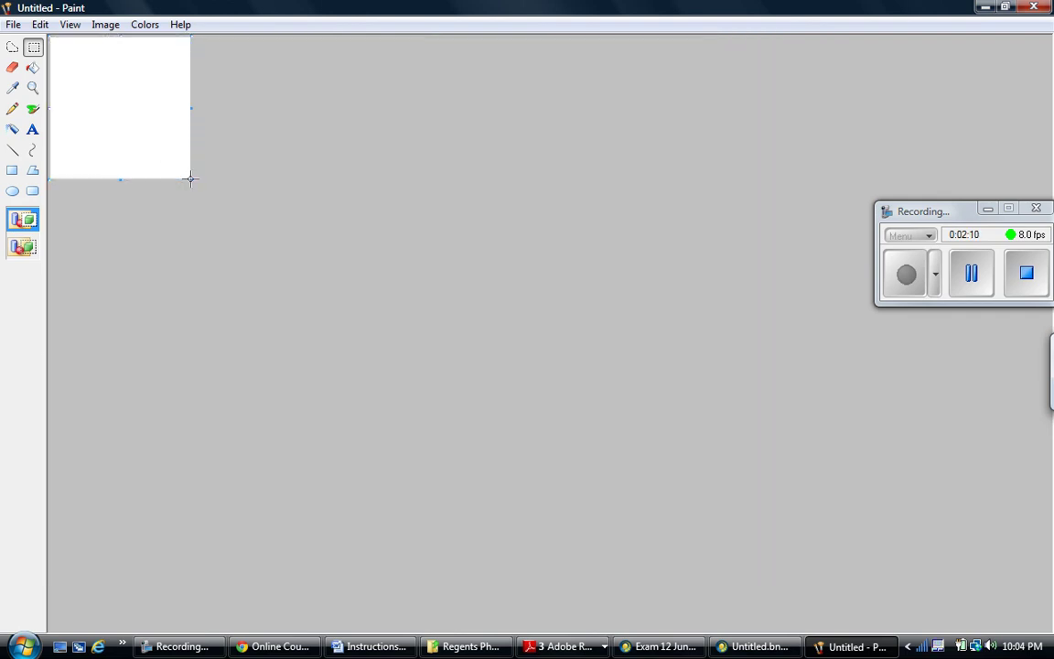
Step: Draw a single vertical line near the canvas's left edge, then return to ExamView
click(13, 151)
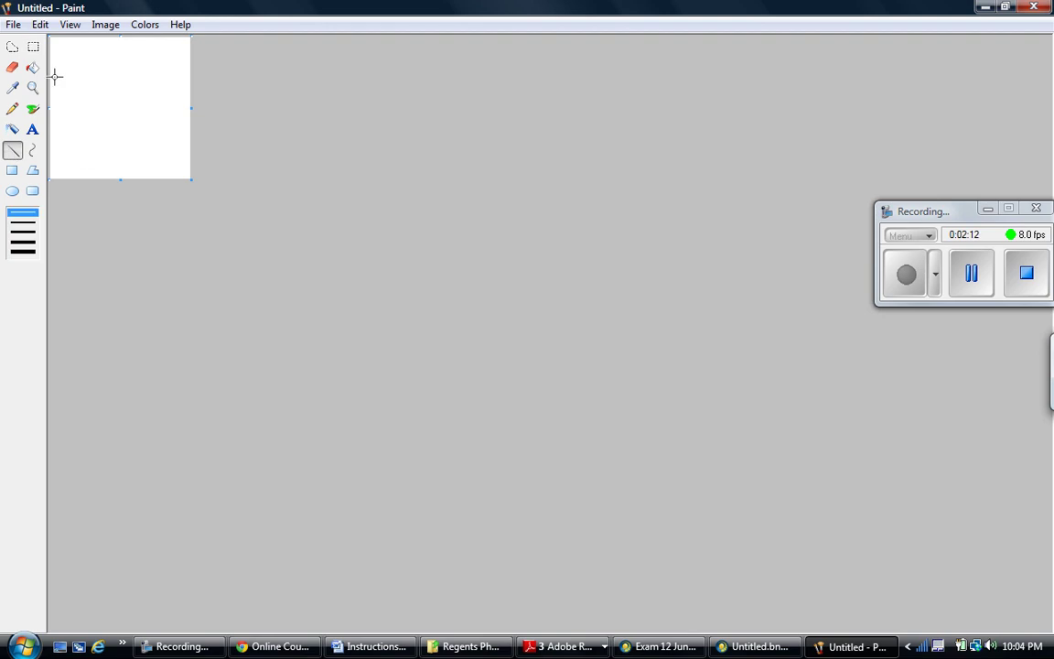
drag(62, 51, 64, 135)
click(740, 645)
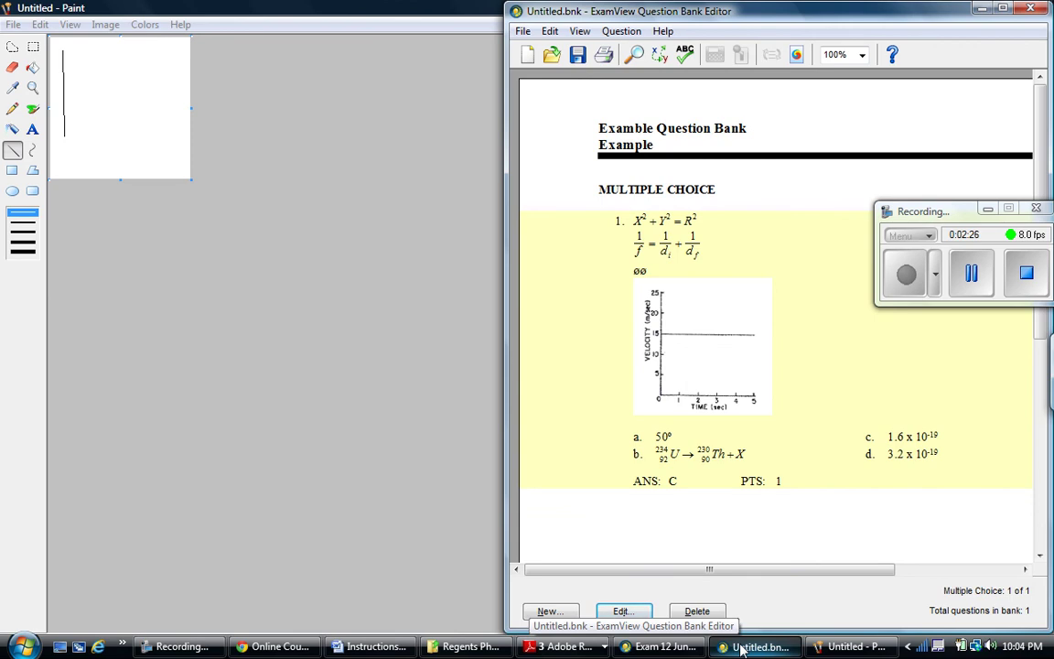
Step: Open question 1 for editing and bring its answer choices into view
click(1026, 272)
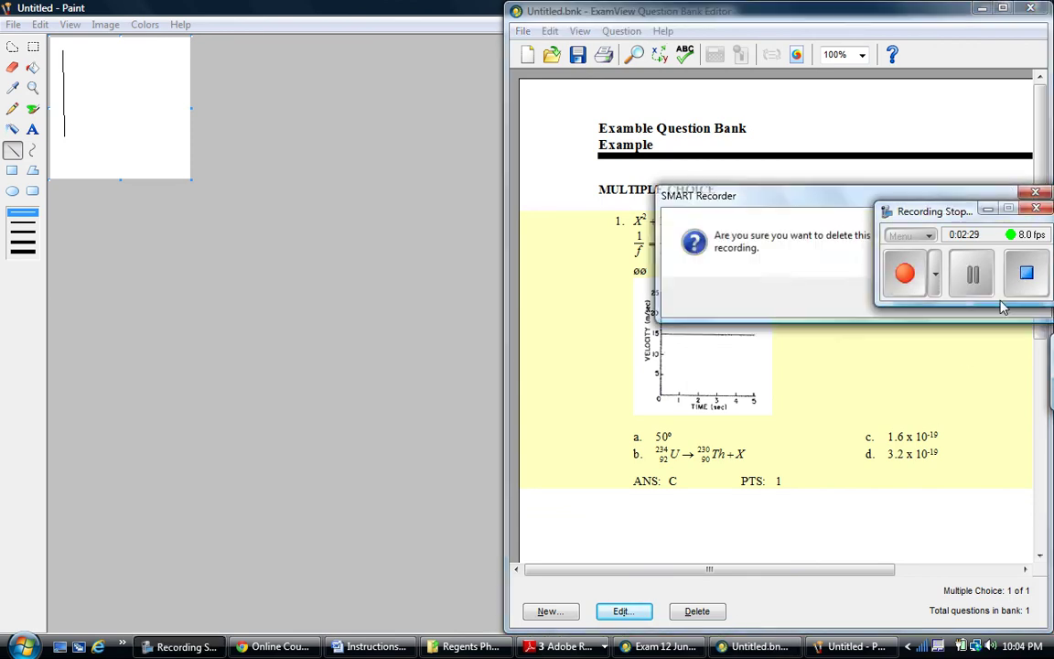
double_click(753, 360)
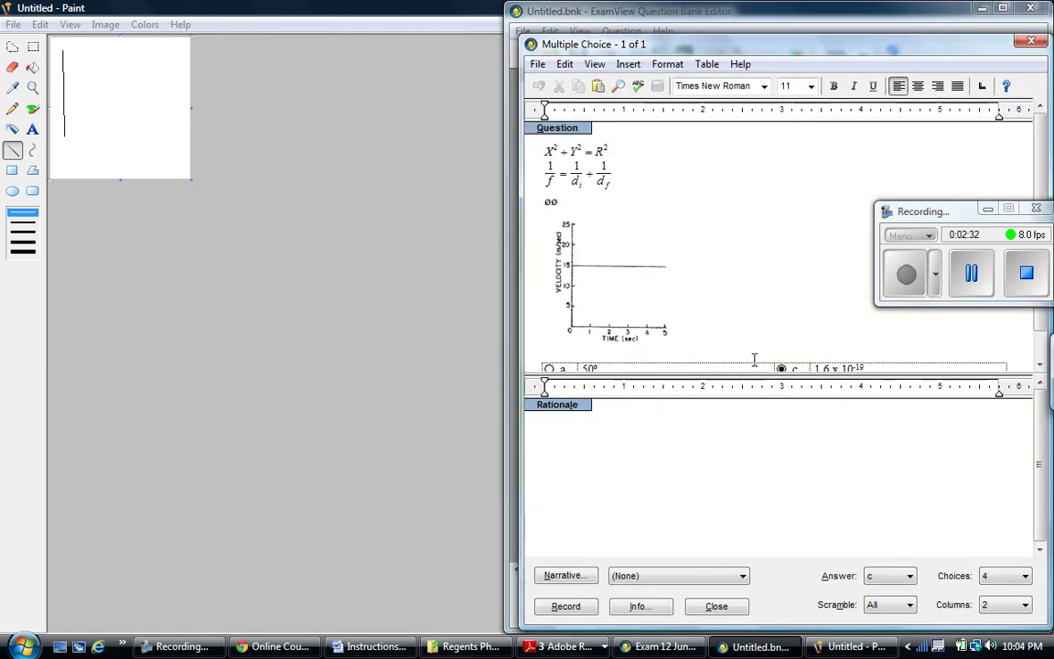
mouse_move(922, 210)
mouse_down()
mouse_move(412, 271)
mouse_move(272, 269)
mouse_up()
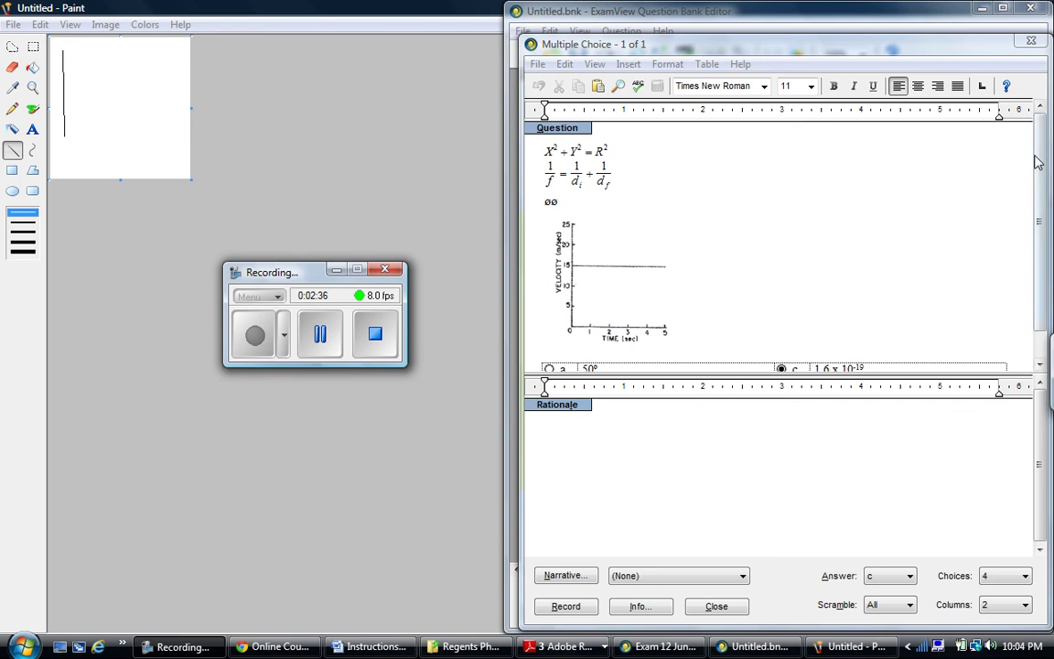
scroll(1007, 183, down, 1)
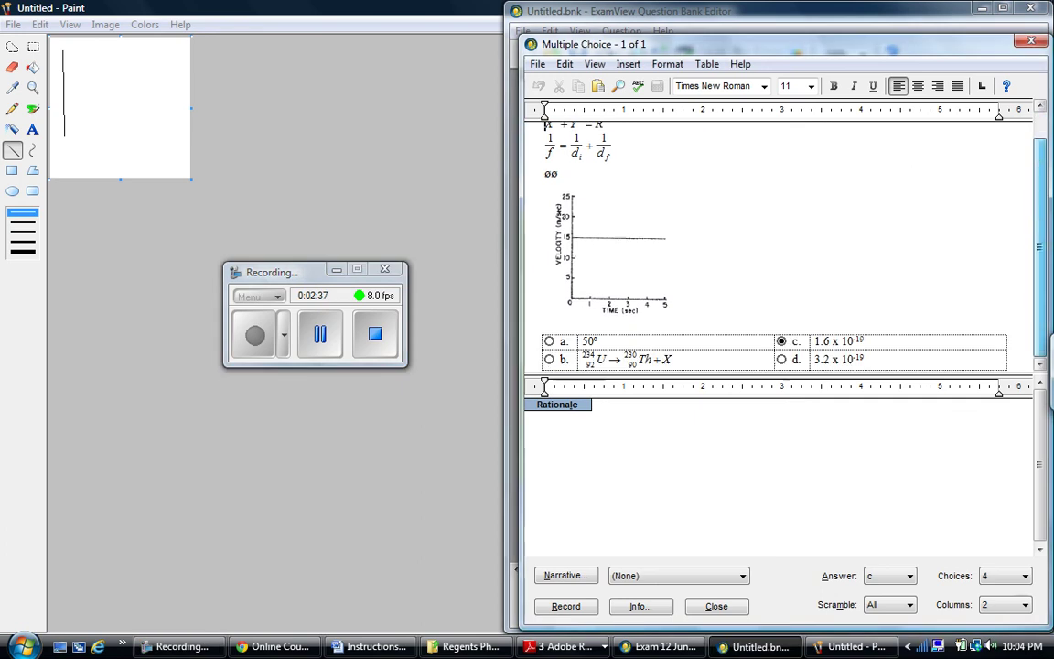
Step: Paste the velocity-time graph on a new line under answer d and save the question
click(878, 358)
key(Return)
key(ctrl+v)
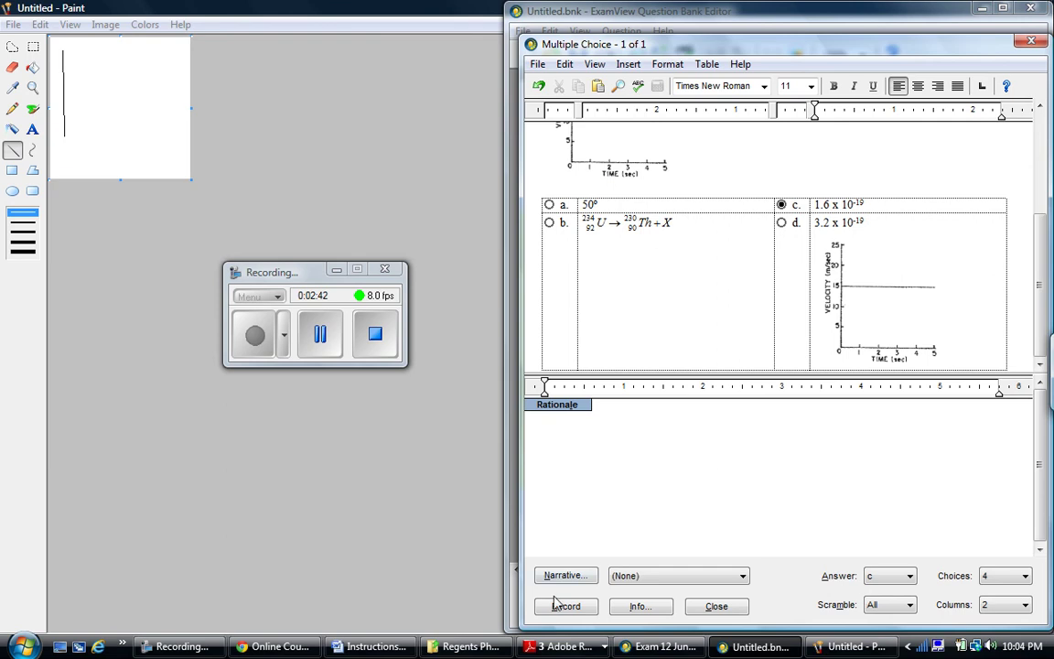
key(Escape)
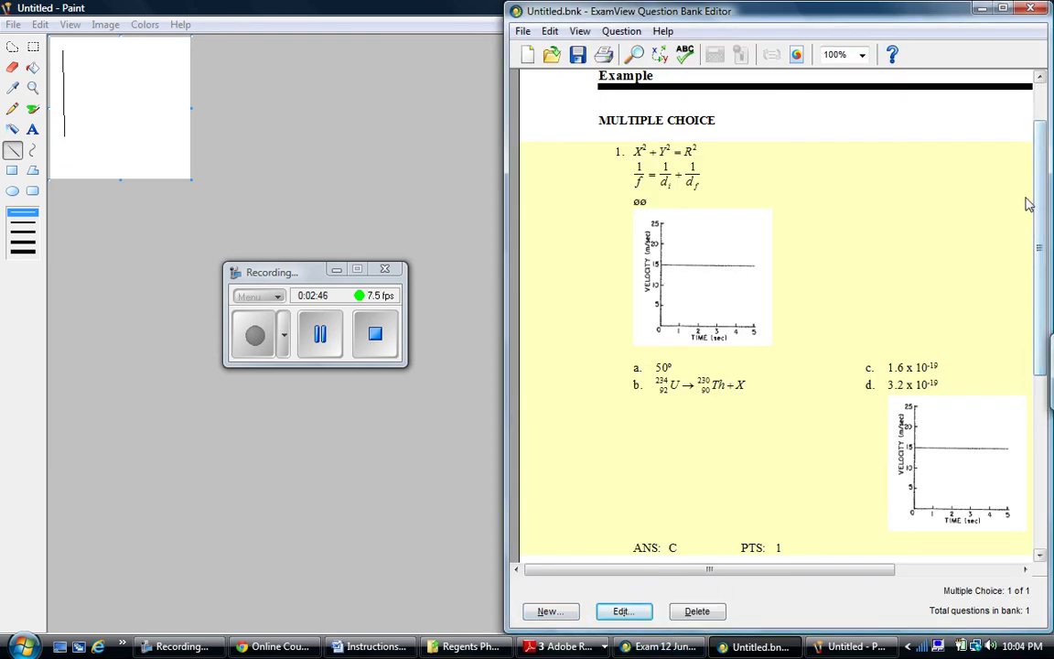
Step: Switch to the Exam 12 June 1980 bank and scroll down to question 22's light-ray diagrams
drag(1043, 219, 1040, 367)
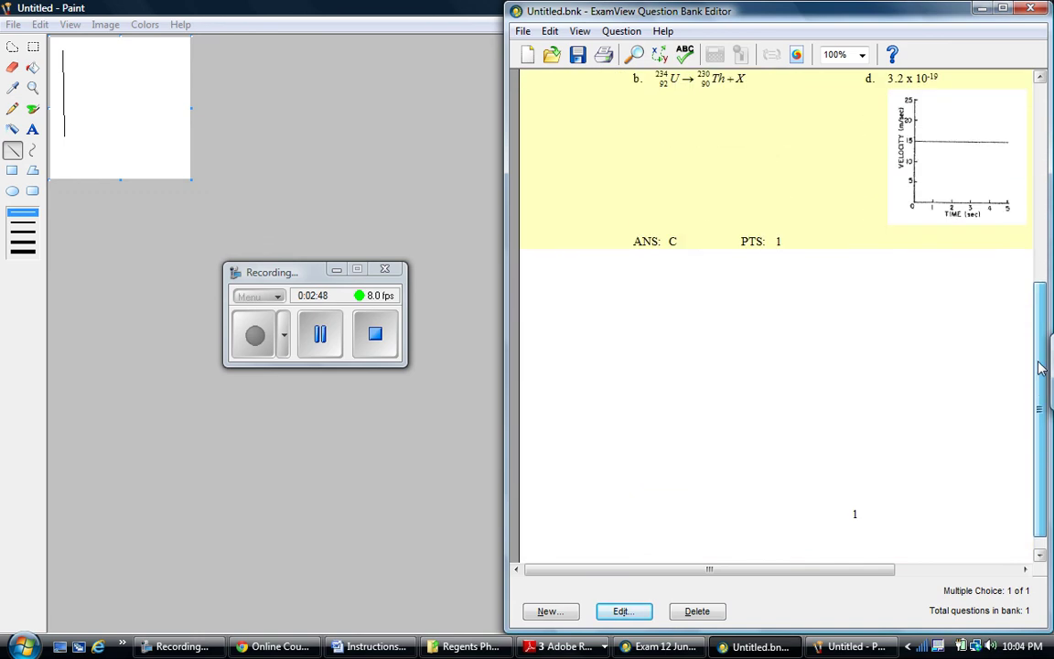
click(673, 648)
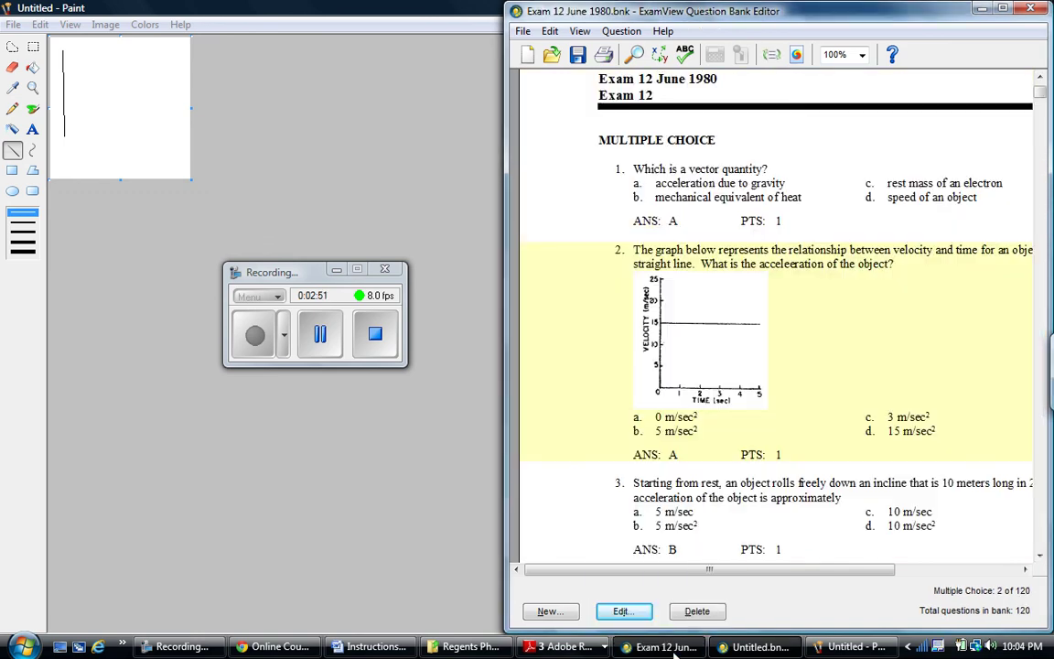
click(1041, 110)
drag(1050, 113, 1050, 157)
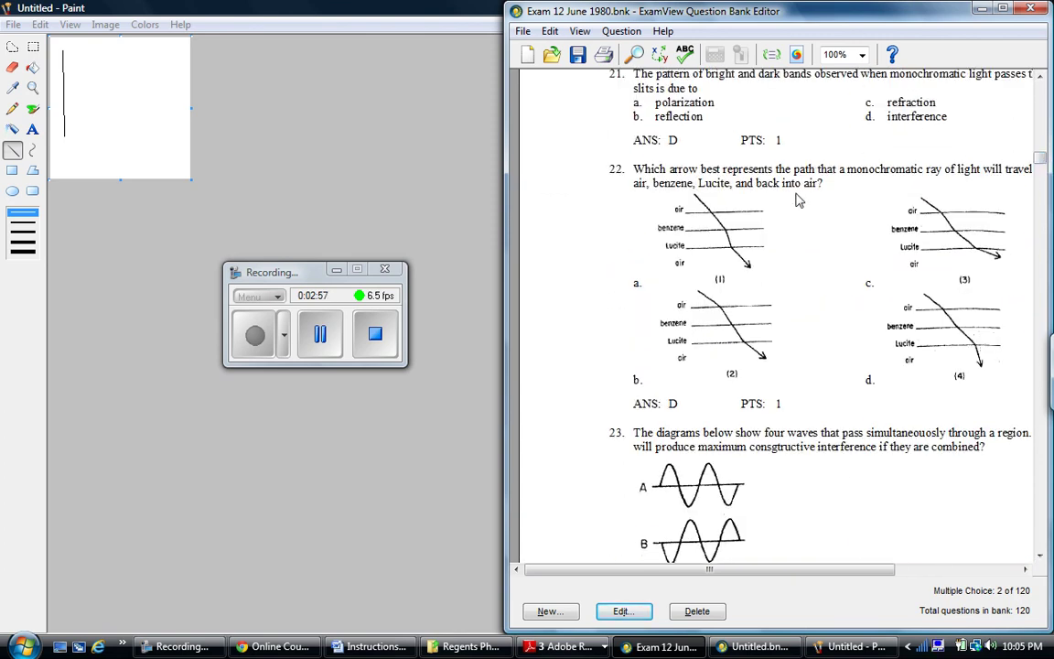
click(726, 315)
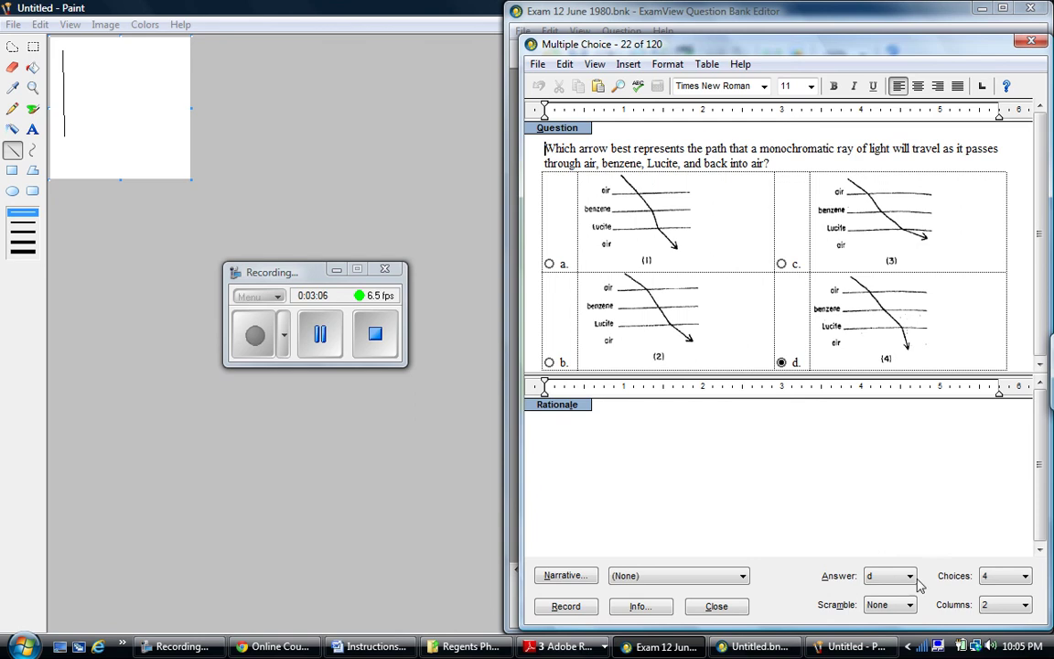
click(906, 610)
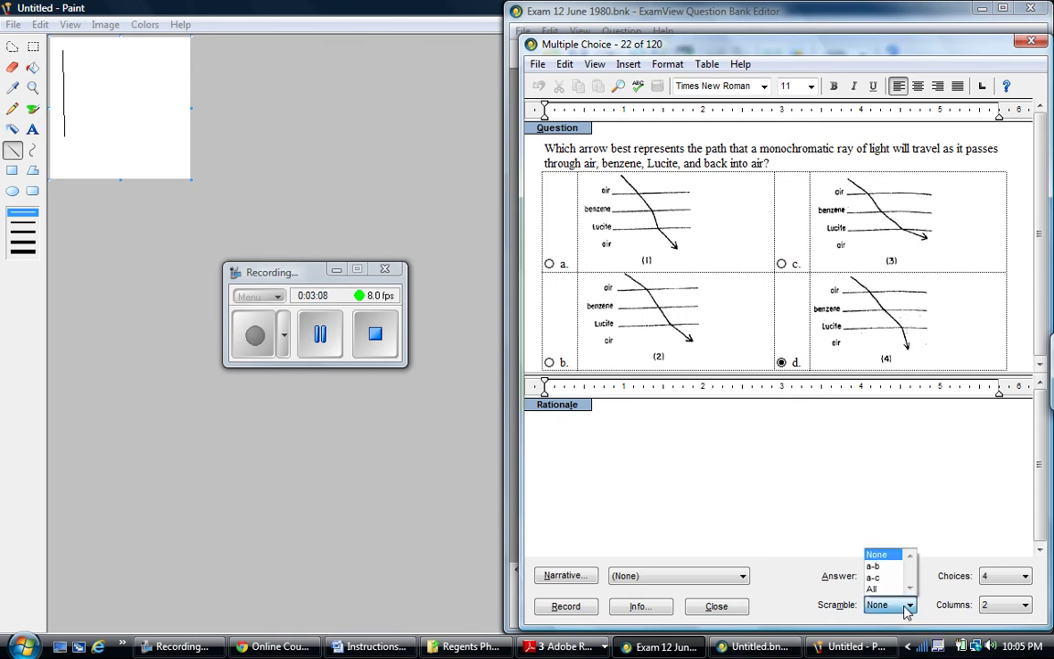
click(906, 609)
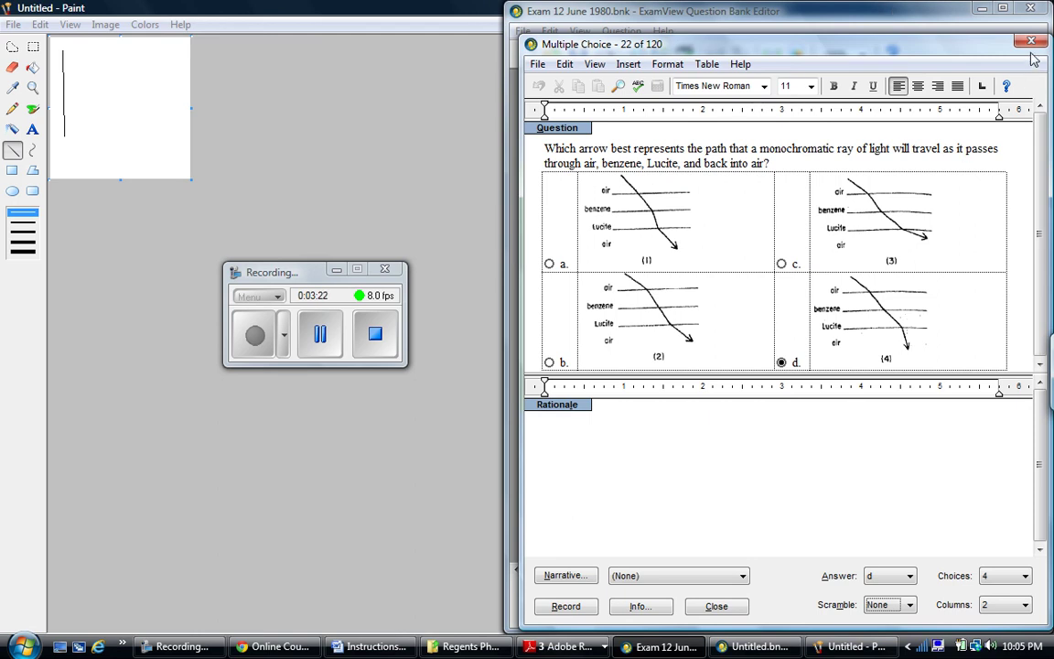
key(Escape)
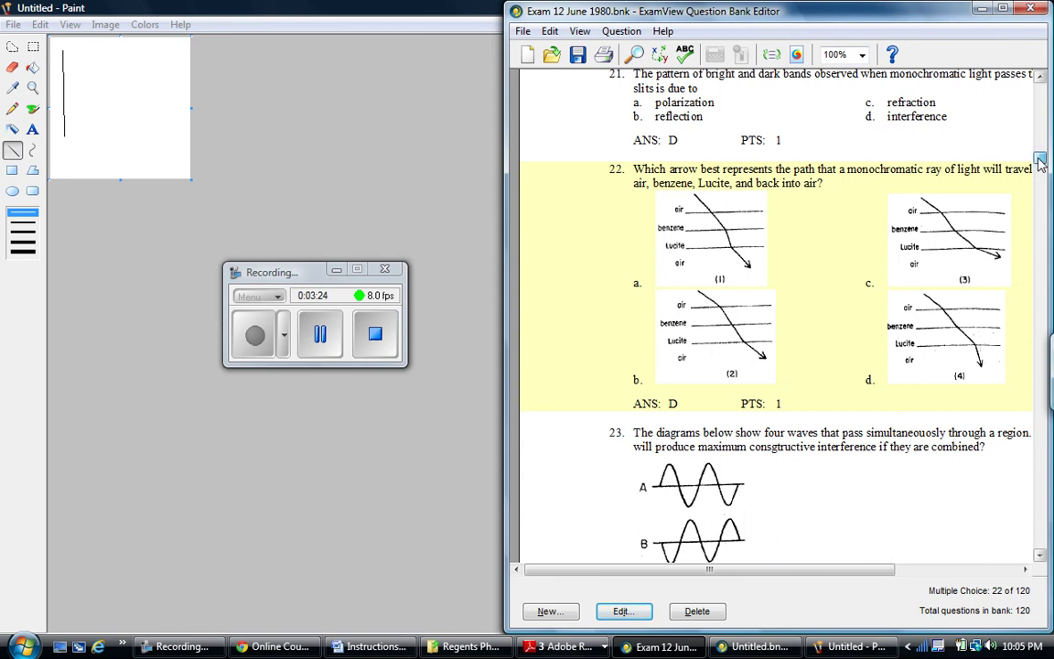
Step: Scroll the Exam 12 June 1980 bank down to resistor-circuit questions 91–95
drag(1040, 167, 1051, 447)
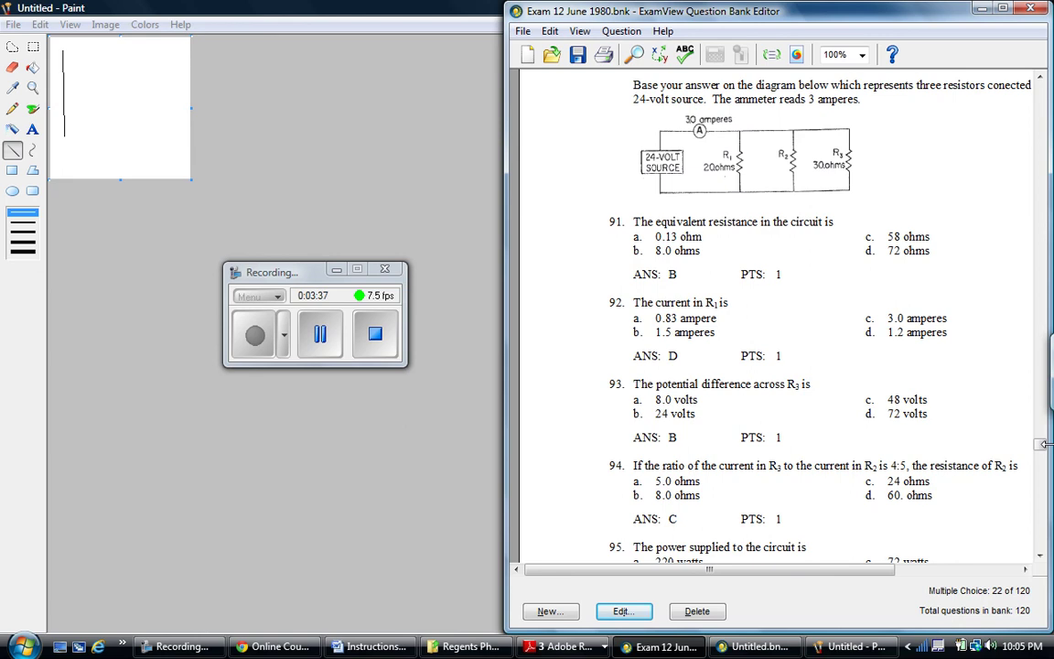